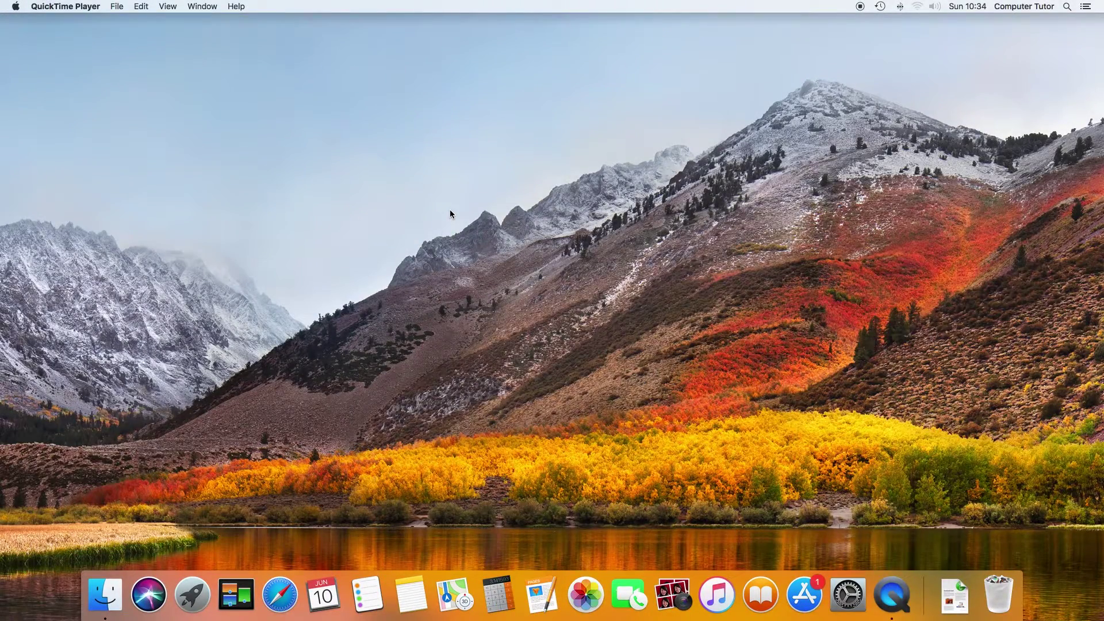
- Open Users & Groups in System Preferences from the Apple menu
{"action": "left_click", "coordinate": [16, 6]}
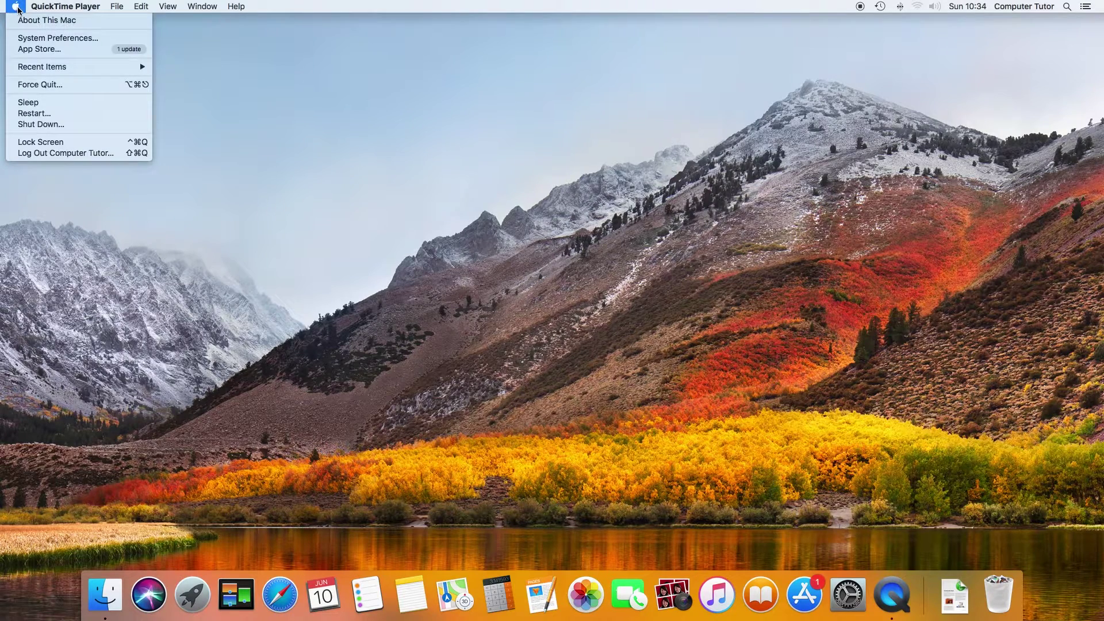
{"action": "left_click", "coordinate": [30, 40]}
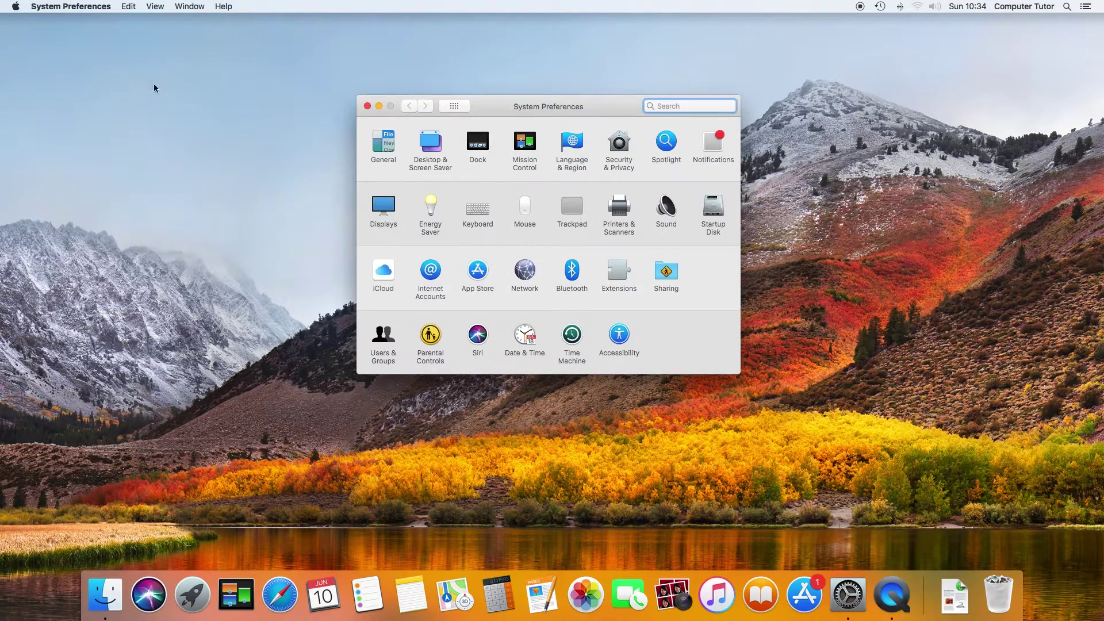
{"action": "left_click", "coordinate": [385, 341]}
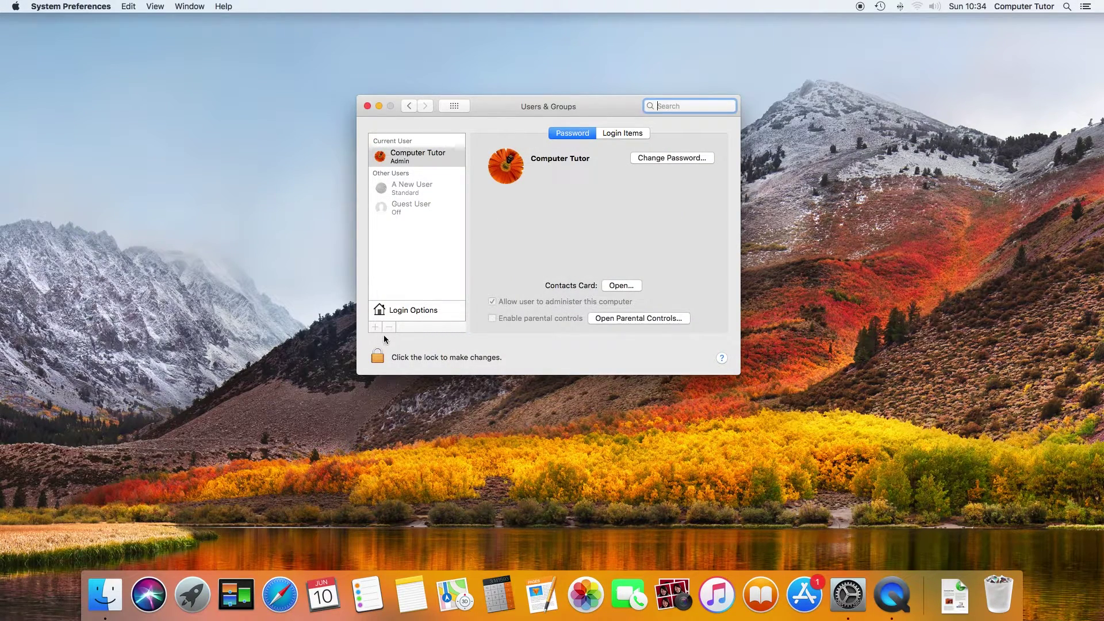
- Change Computer Tutor's picture to the yin-yang default image and save it
{"action": "left_click", "coordinate": [510, 180]}
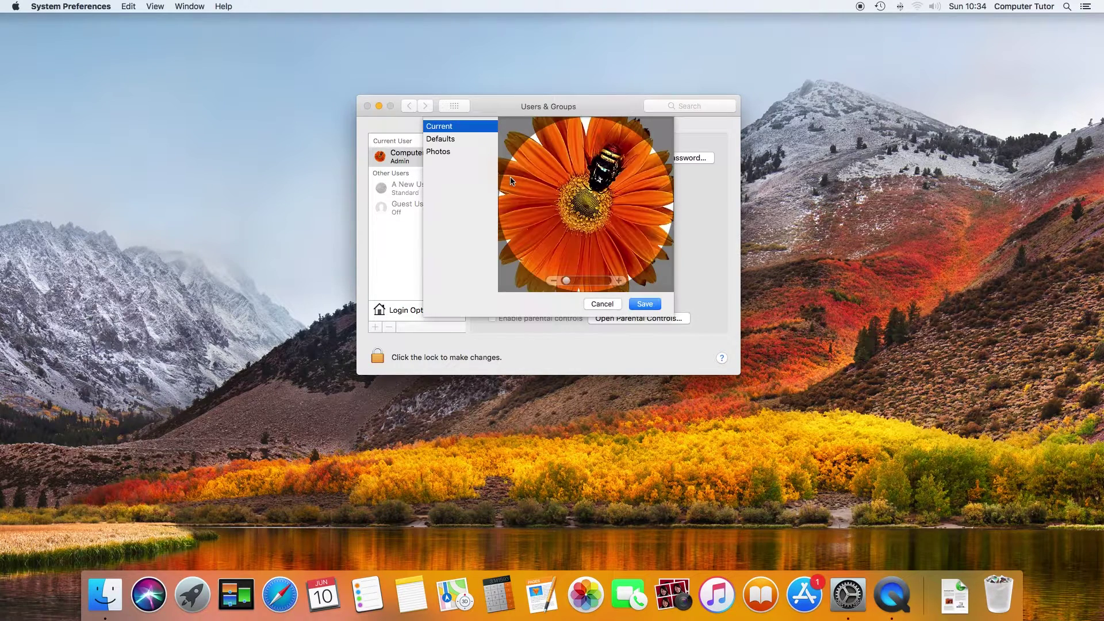
{"action": "left_click", "coordinate": [435, 141]}
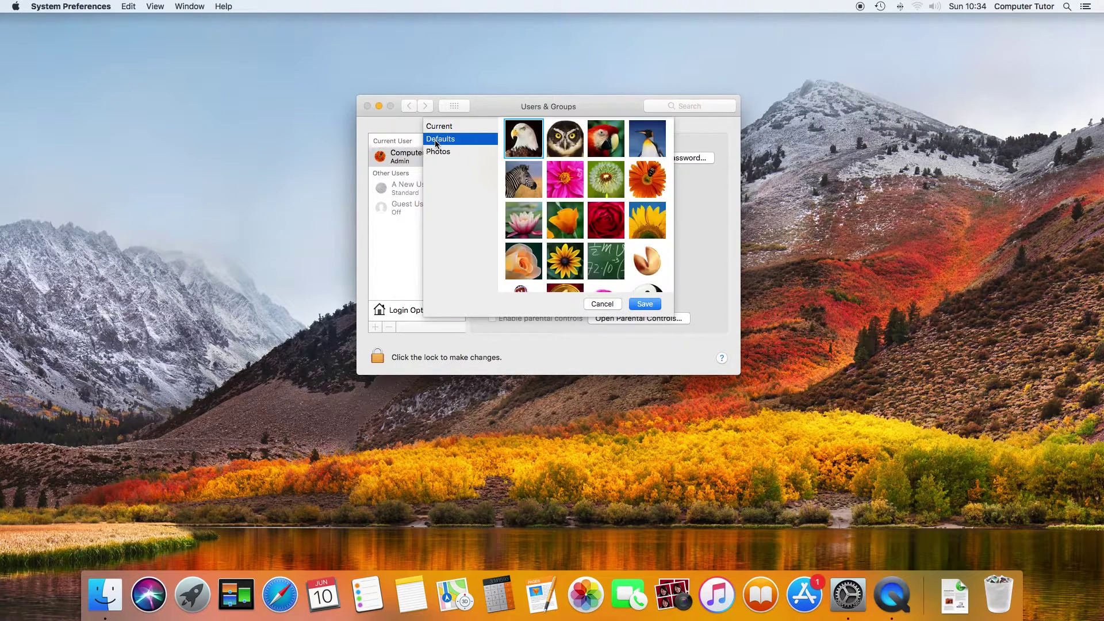
{"action": "scroll", "coordinate": [577, 254], "scroll_direction": "down", "scroll_amount": 3}
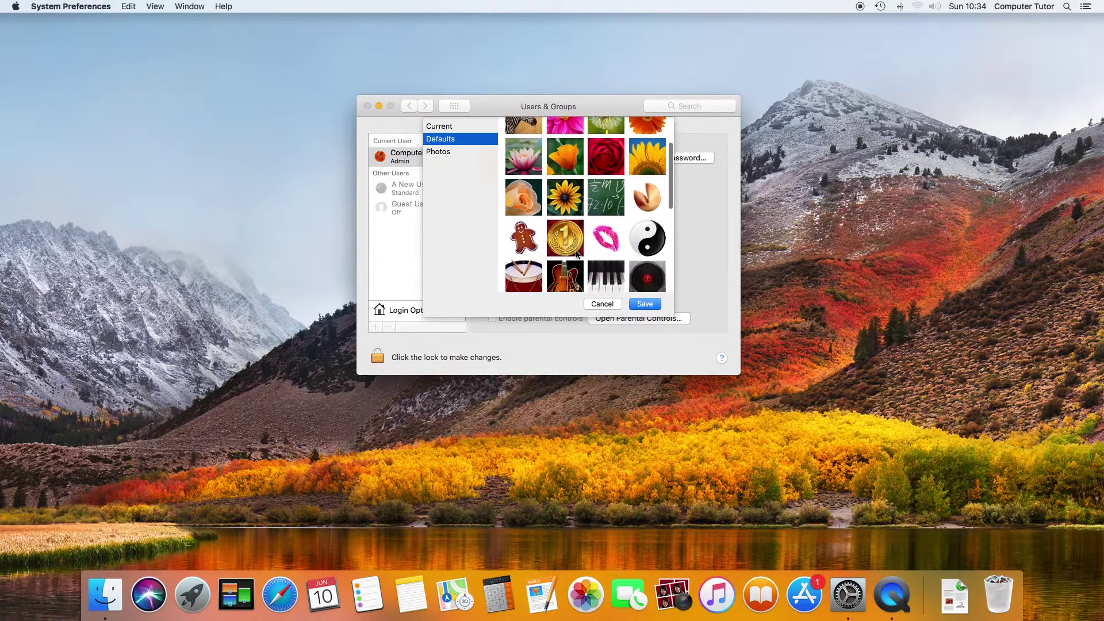
{"action": "left_click", "coordinate": [654, 246]}
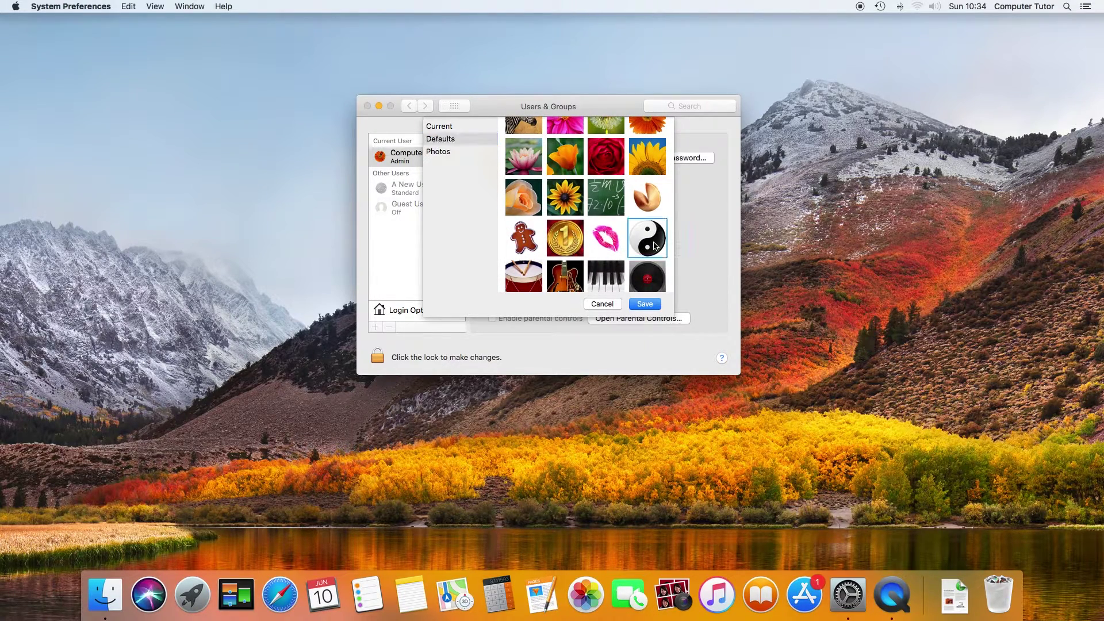
{"action": "left_click", "coordinate": [645, 303]}
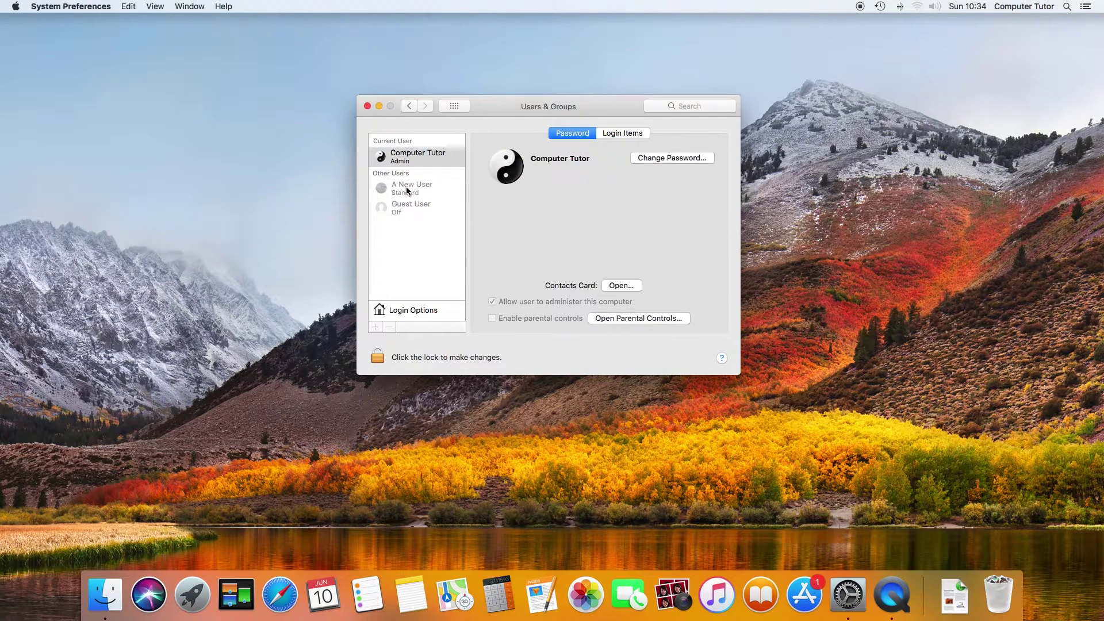
- Unlock Users & Groups with the admin password
{"action": "left_click", "coordinate": [380, 356]}
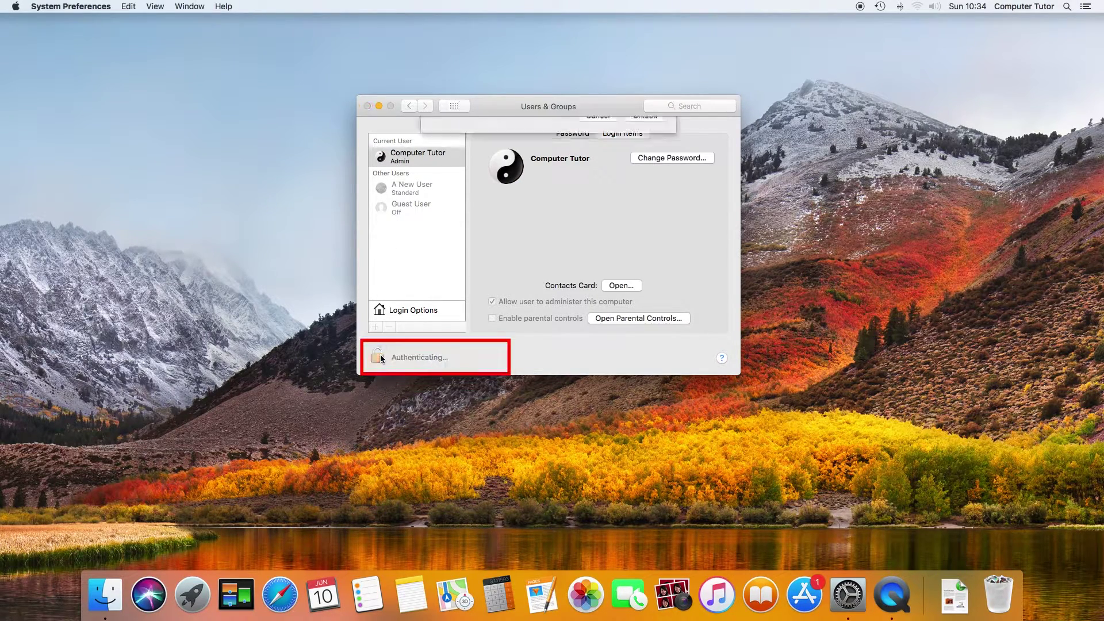
{"action": "type", "text": "a"}
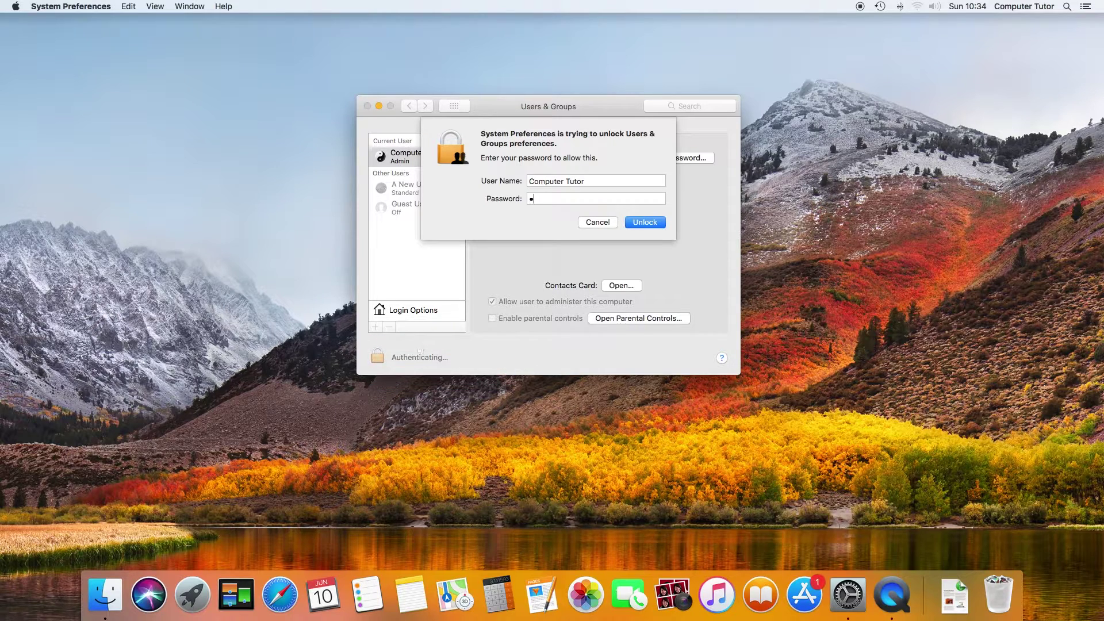
{"action": "type", "text": "aaa"}
{"action": "key", "text": "Return"}
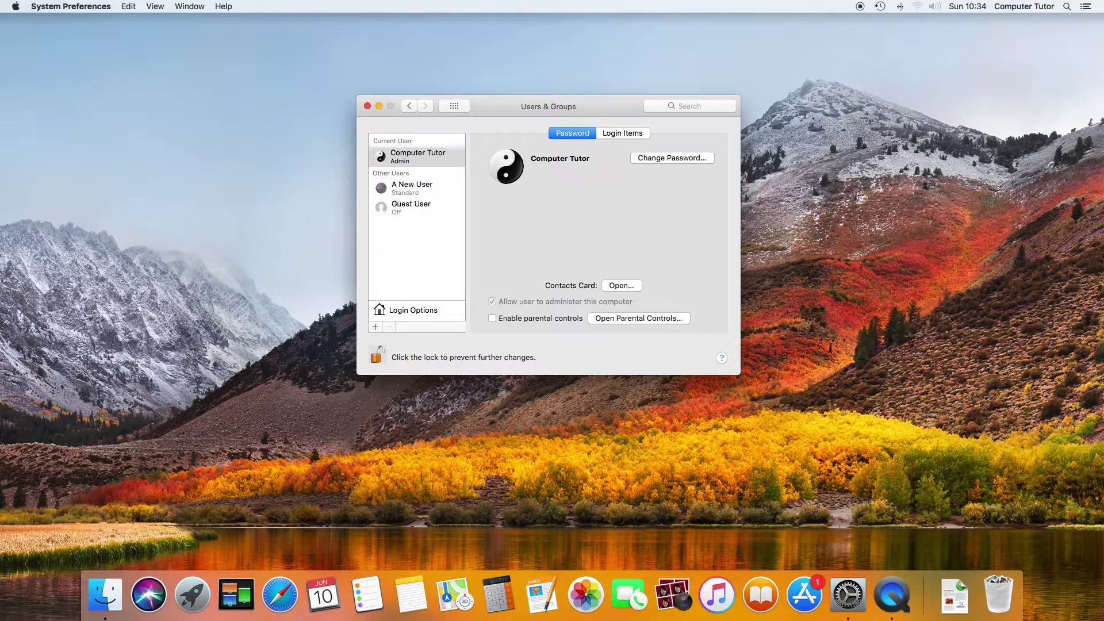
- Set A New User's picture to the pink lotus default image
{"action": "left_click", "coordinate": [419, 191]}
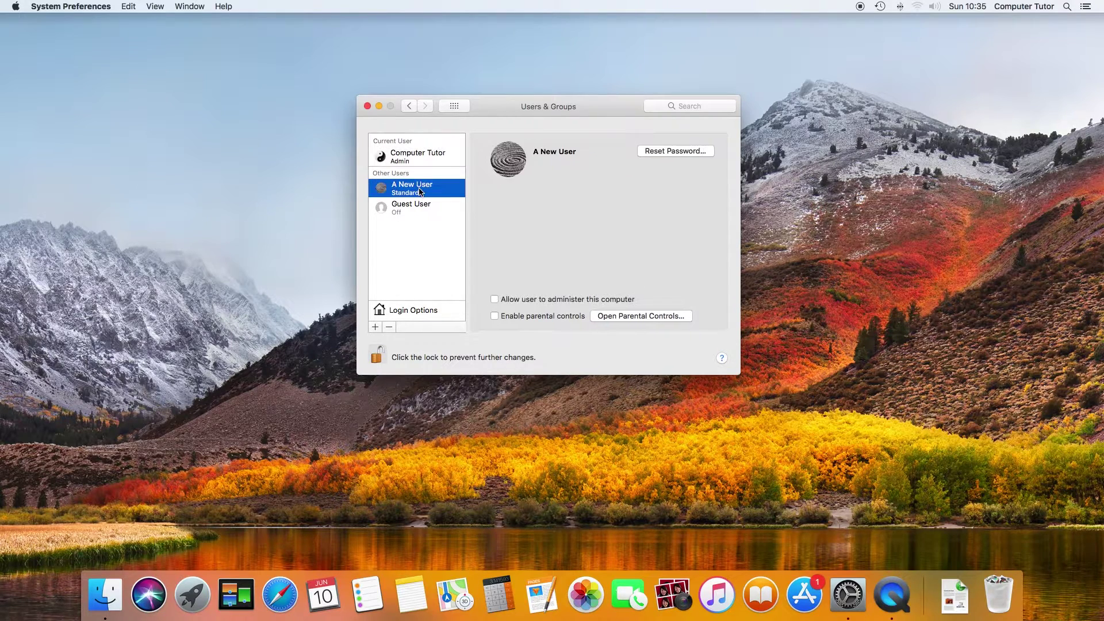
{"action": "left_click", "coordinate": [508, 169]}
{"action": "left_click", "coordinate": [474, 142]}
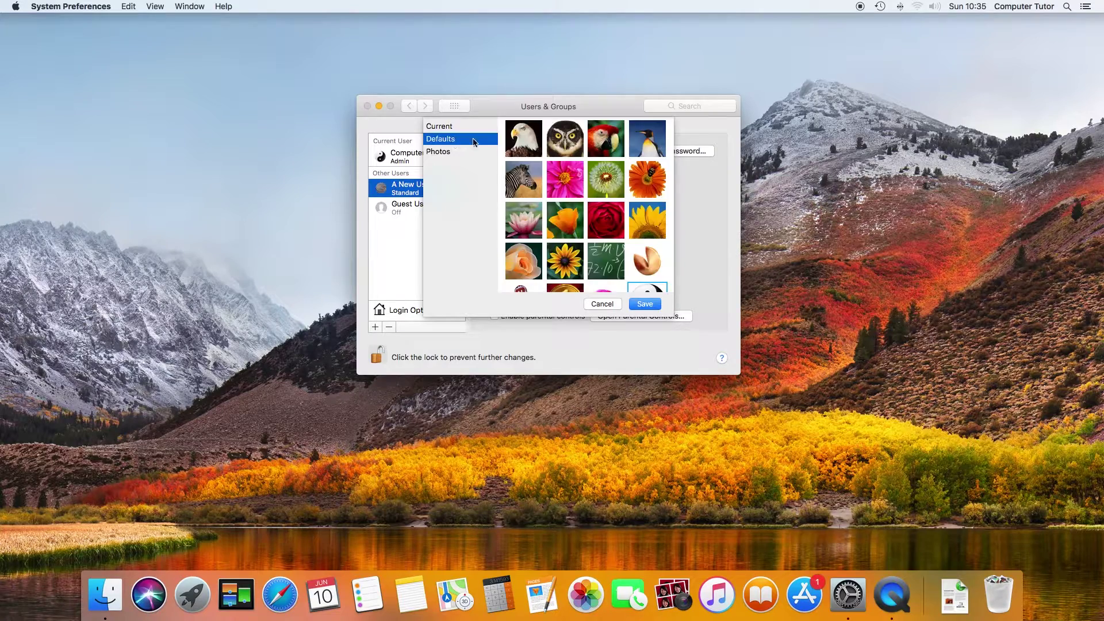
{"action": "left_click", "coordinate": [520, 231]}
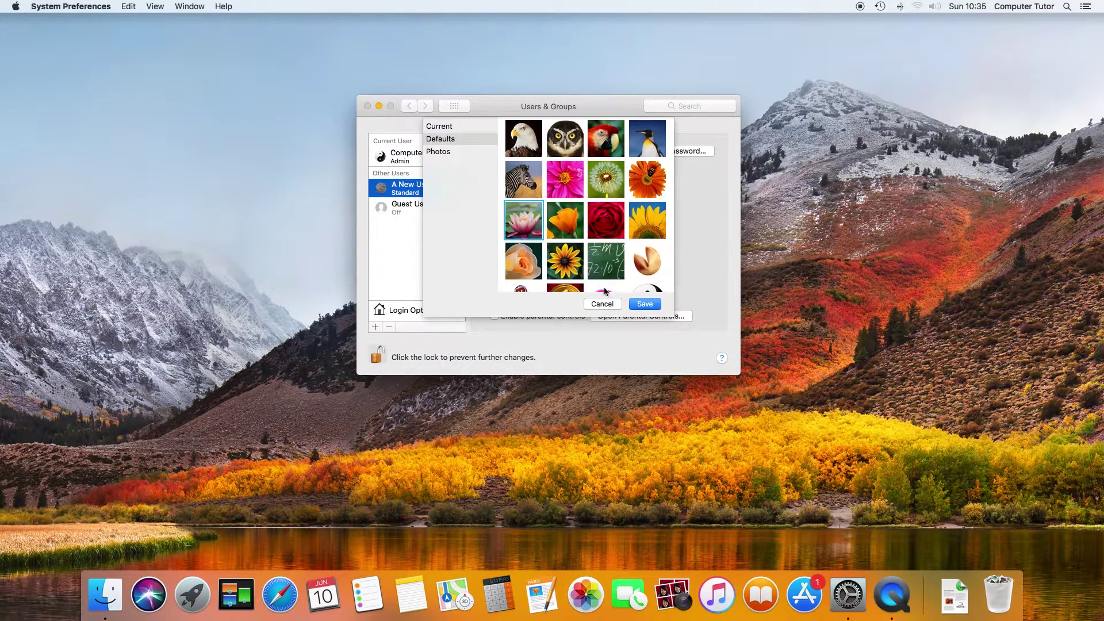
{"action": "left_click", "coordinate": [641, 306]}
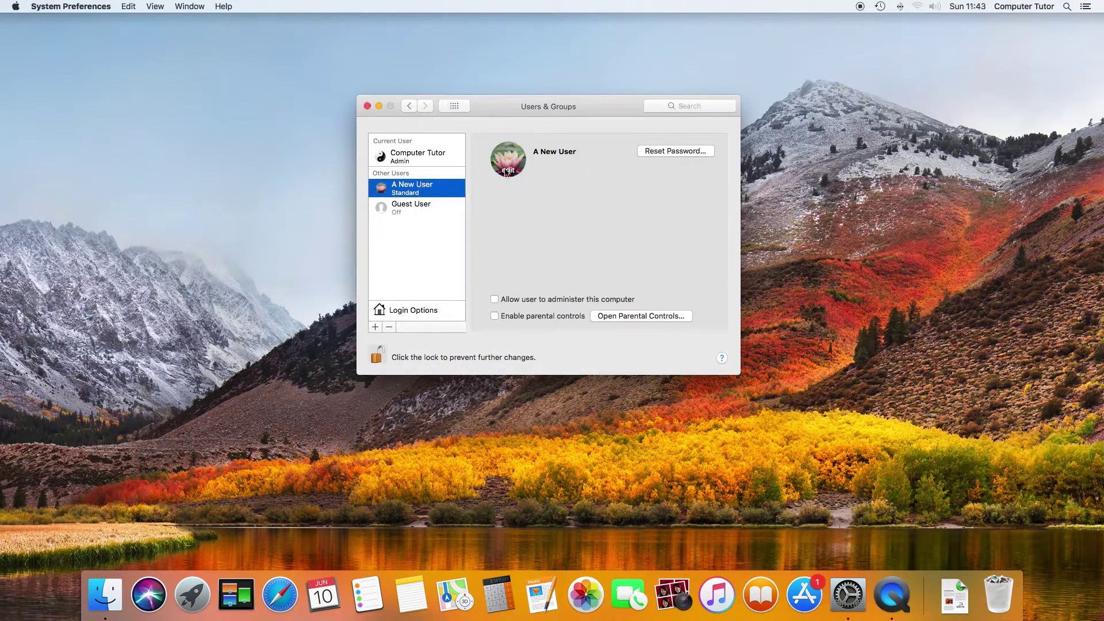
- Replace A New User's picture with a zoomed, cropped face photo from Photos
{"action": "left_click", "coordinate": [505, 172]}
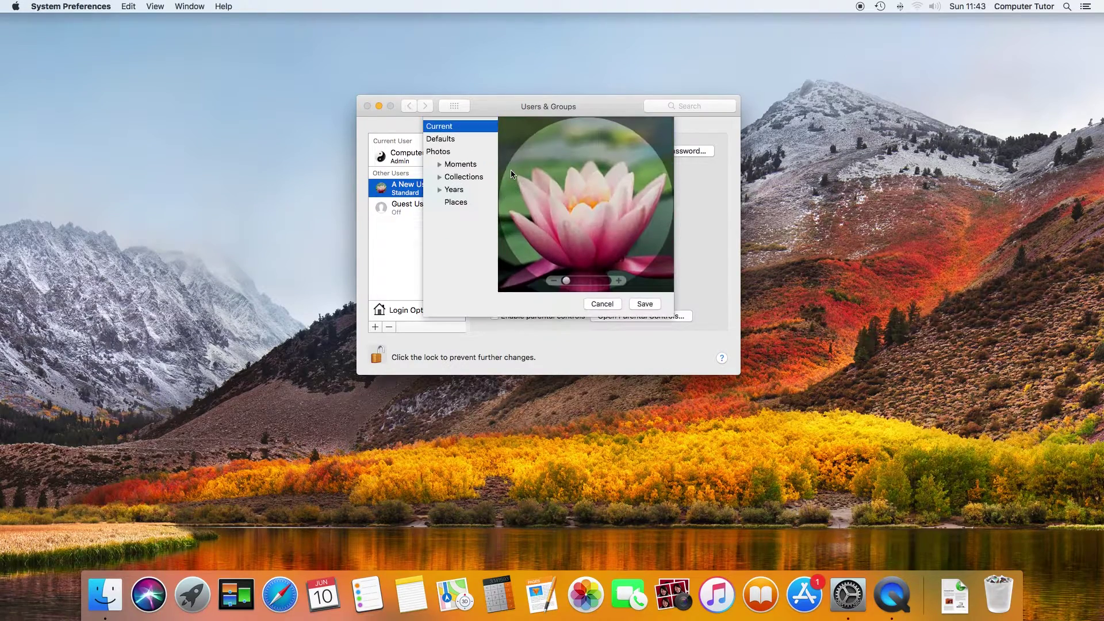
{"action": "left_click", "coordinate": [443, 152]}
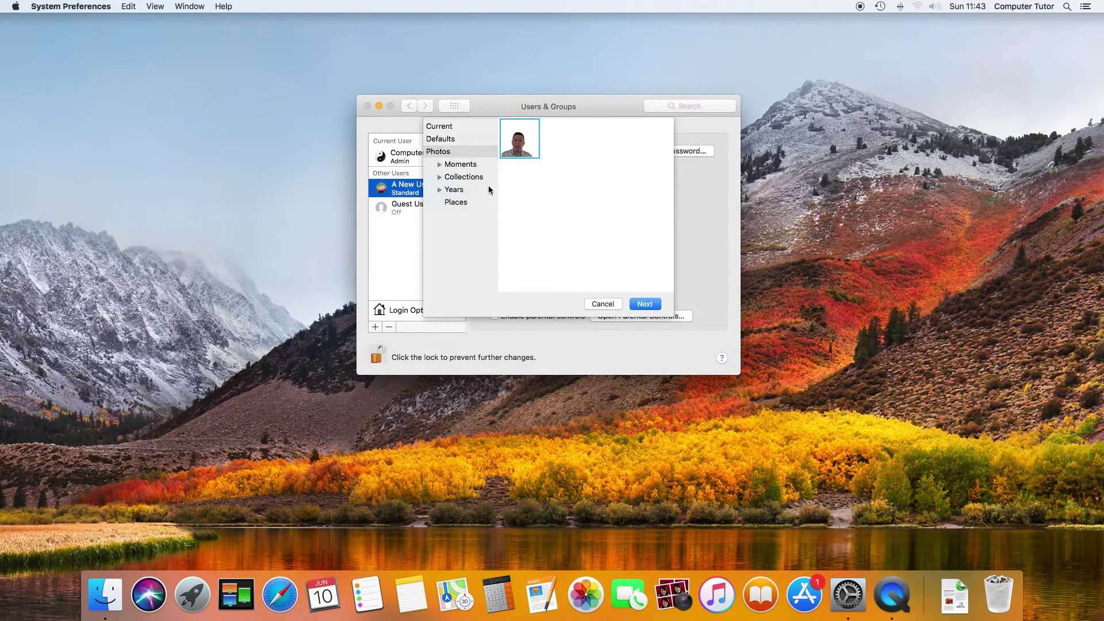
{"action": "left_click", "coordinate": [645, 304]}
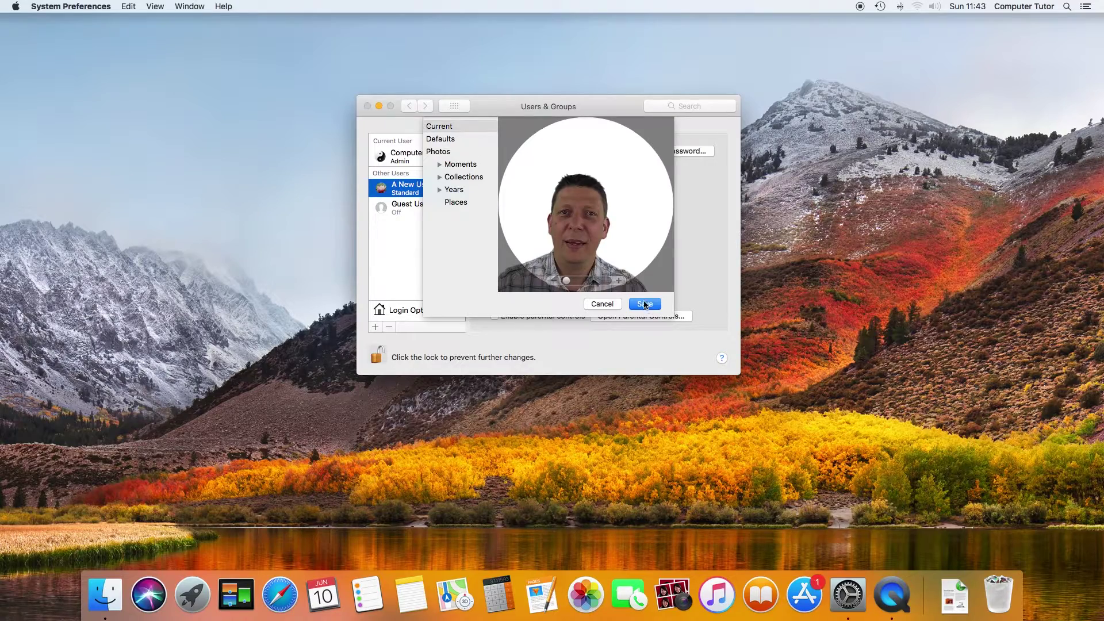
{"action": "left_click_drag", "start_coordinate": [567, 283], "coordinate": [575, 280]}
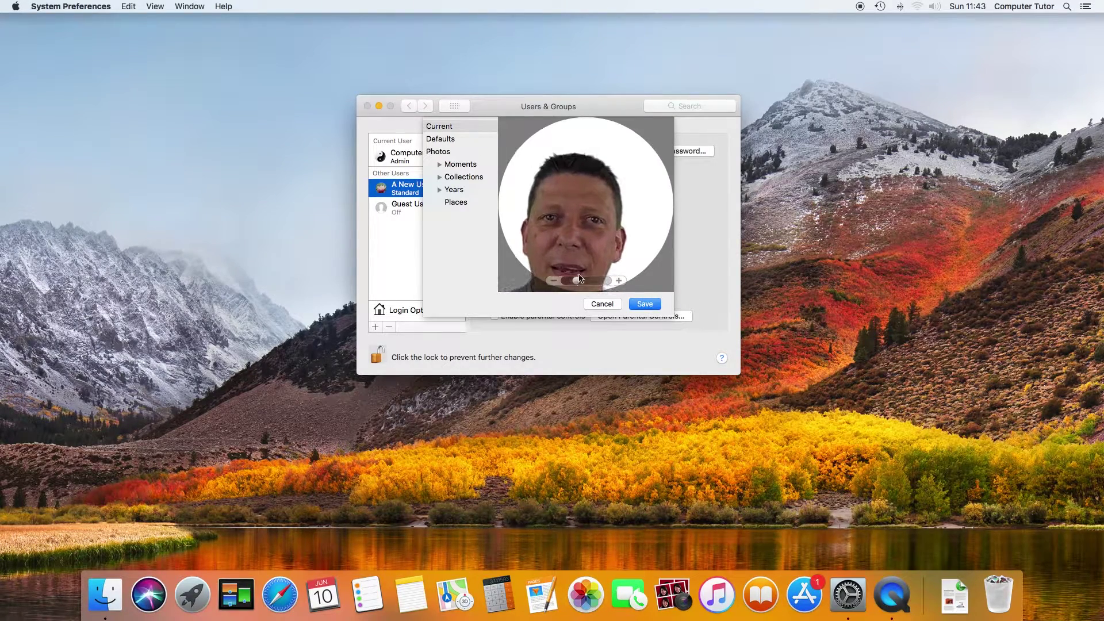
{"action": "left_click_drag", "start_coordinate": [594, 244], "coordinate": [595, 237]}
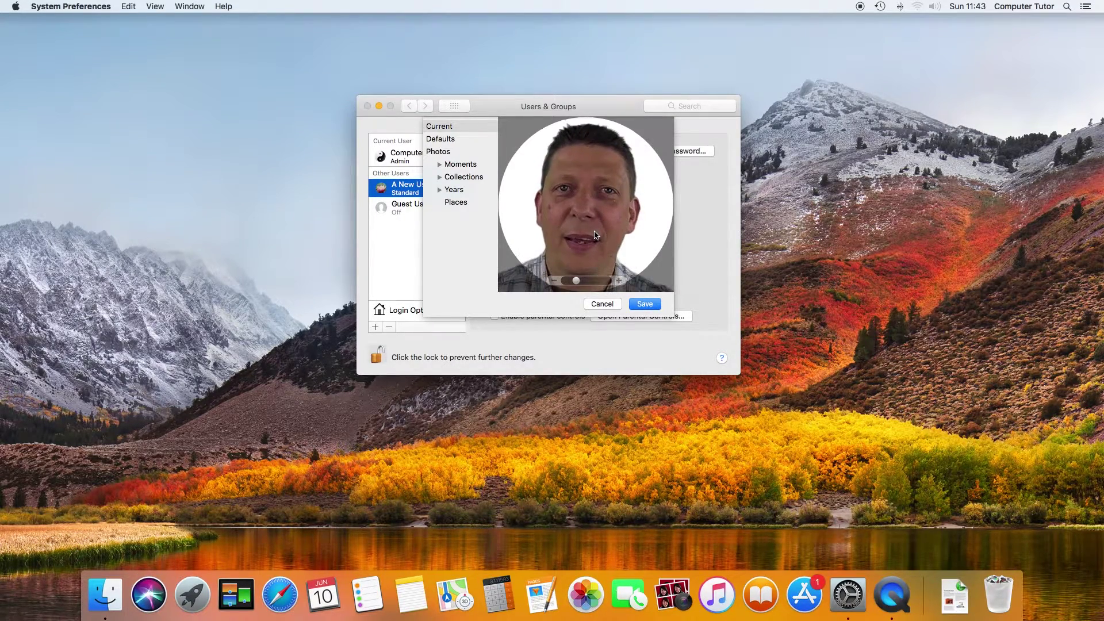
{"action": "left_click_drag", "start_coordinate": [575, 280], "coordinate": [589, 256]}
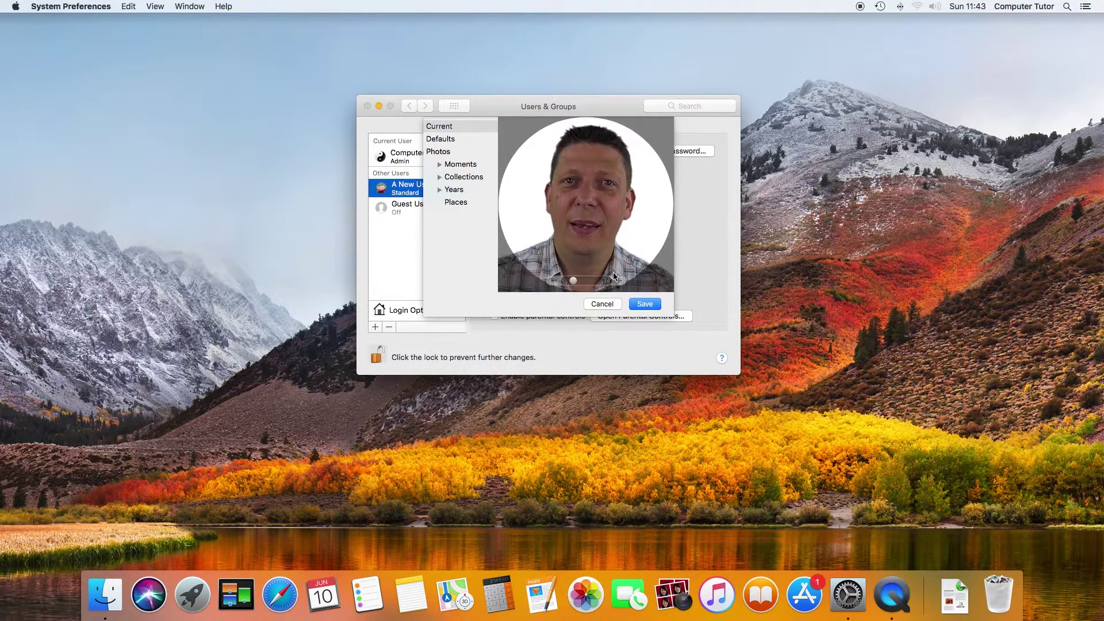
{"action": "left_click", "coordinate": [651, 307]}
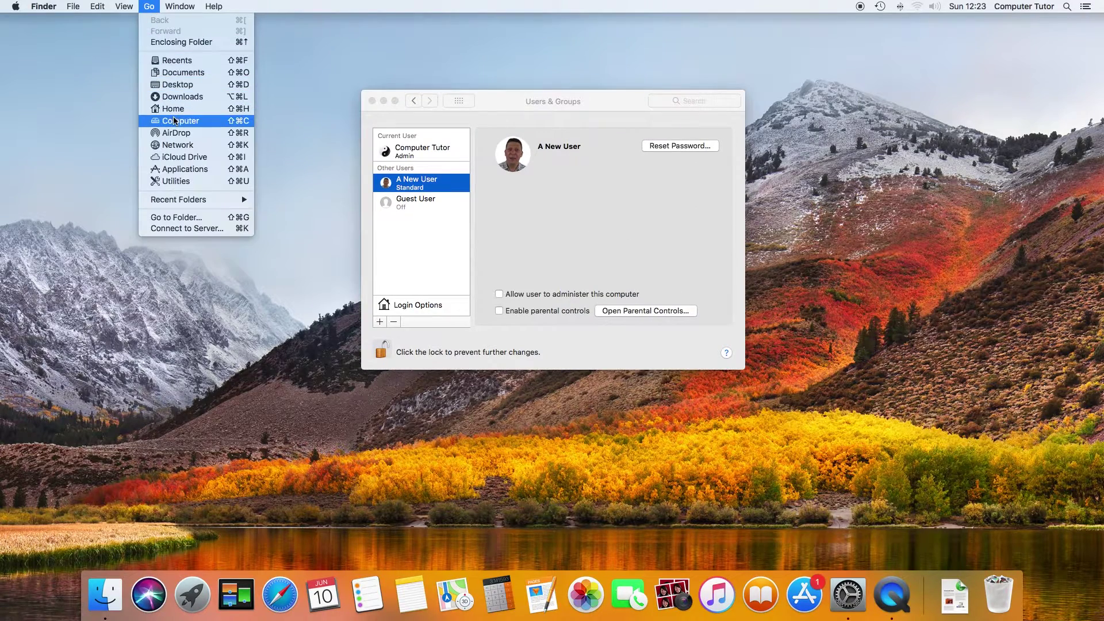
- Copy Logo.png from the Documents folder
{"action": "left_click", "coordinate": [174, 122]}
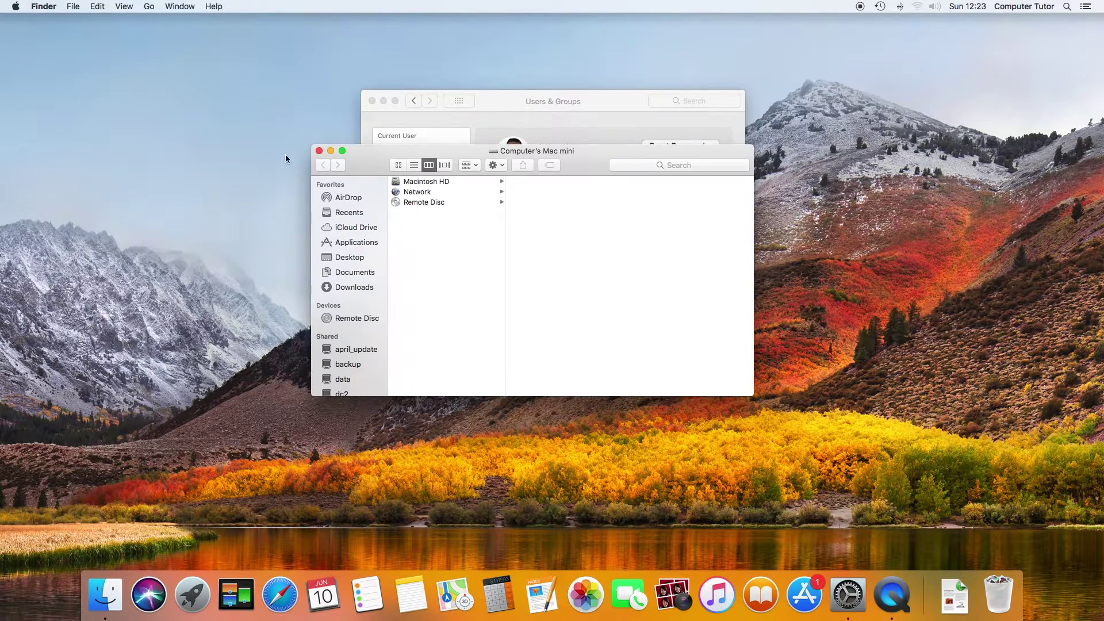
{"action": "left_click", "coordinate": [355, 273]}
{"action": "right_click", "coordinate": [417, 185]}
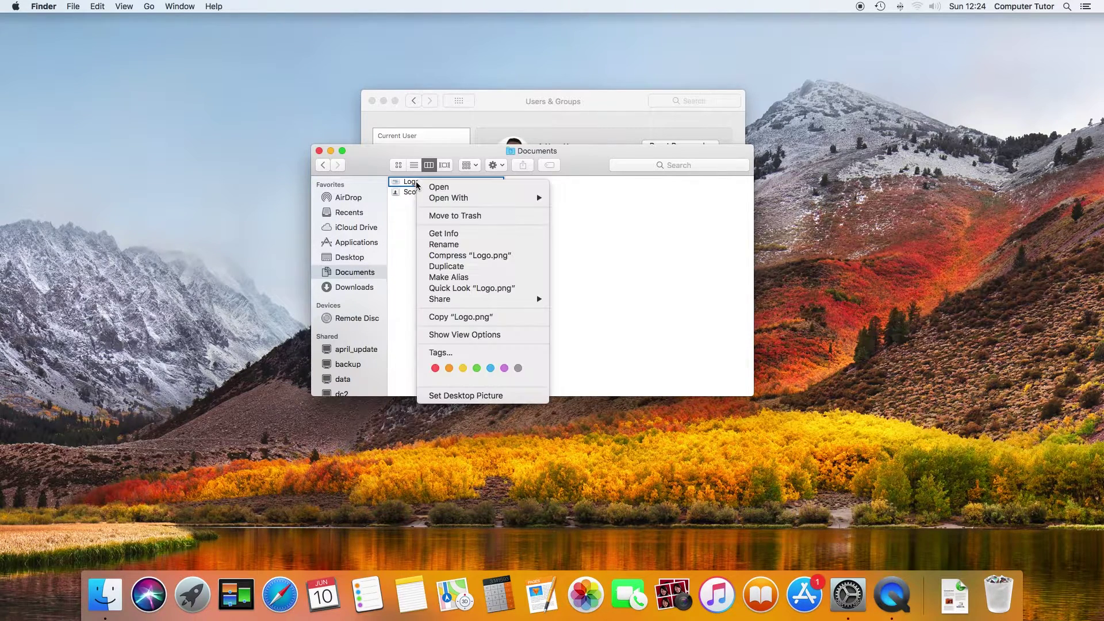
{"action": "left_click", "coordinate": [440, 316]}
- Paste Logo.png into Macintosh HD/Library/User Pictures/Instruments, confirming with the password
{"action": "key", "text": "super+shift+c"}
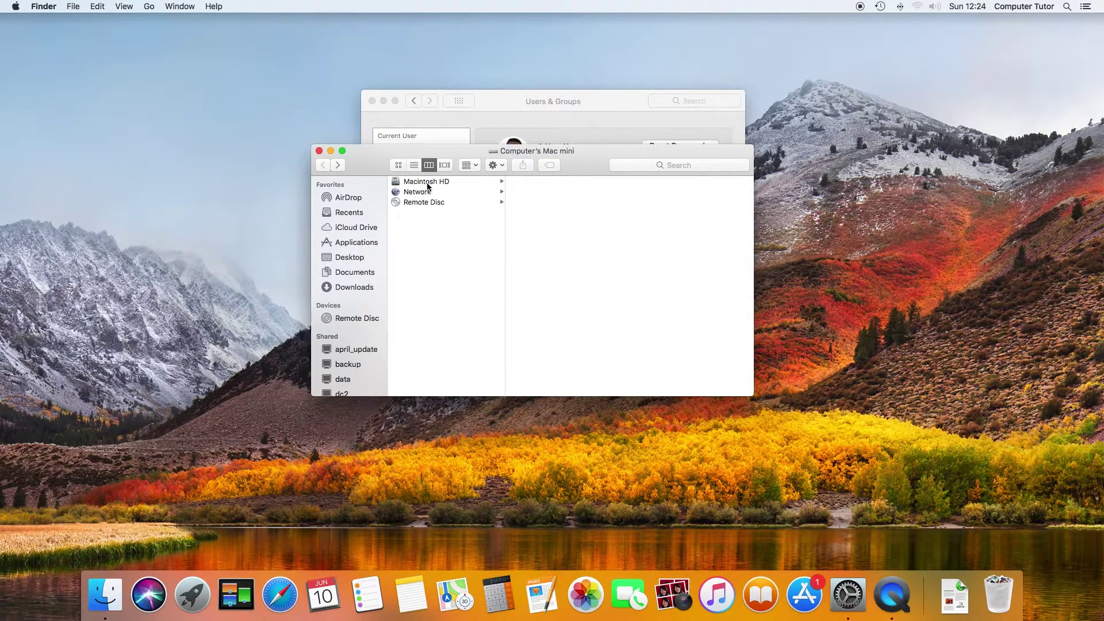
{"action": "left_click", "coordinate": [427, 182]}
{"action": "left_click", "coordinate": [539, 195]}
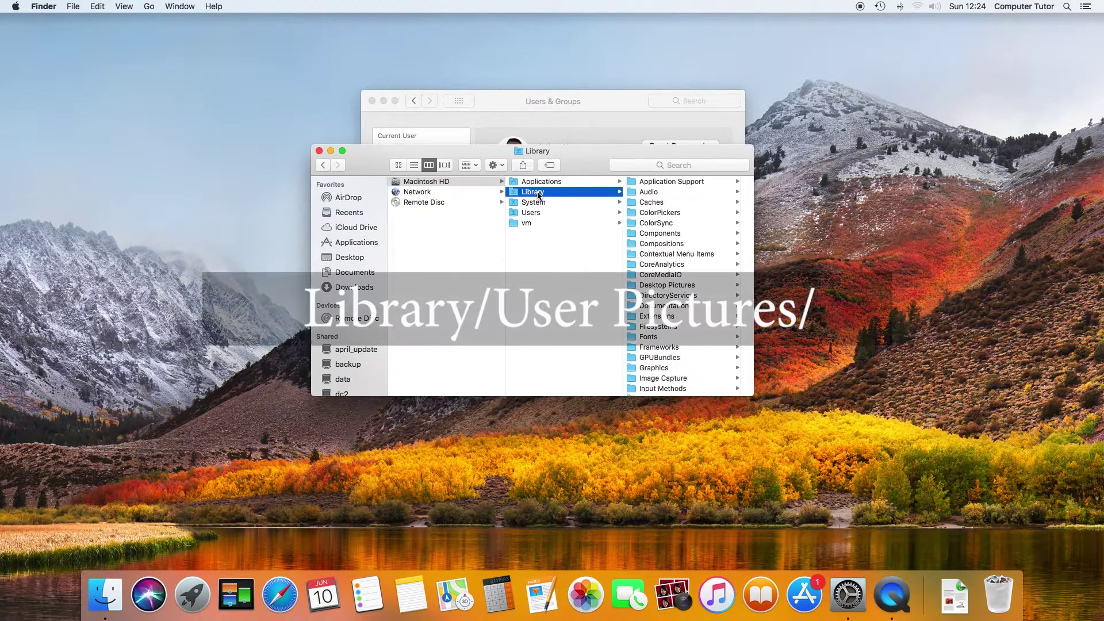
{"action": "scroll", "coordinate": [648, 283], "scroll_direction": "down", "scroll_amount": 5}
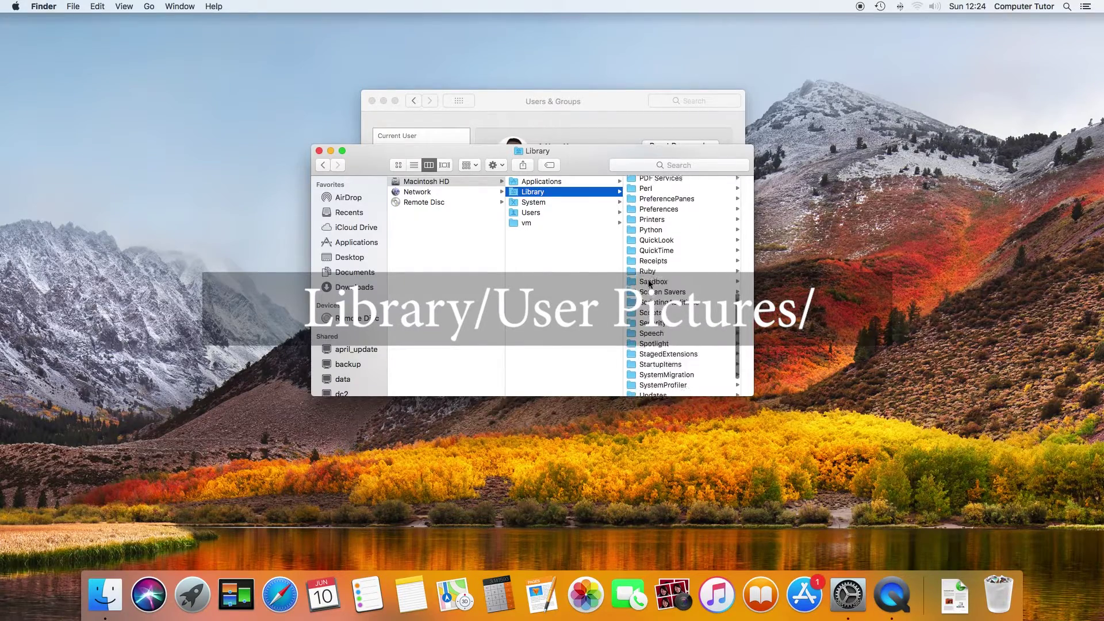
{"action": "scroll", "coordinate": [655, 321], "scroll_direction": "down", "scroll_amount": 3}
{"action": "scroll", "coordinate": [661, 345], "scroll_direction": "down", "scroll_amount": 2}
{"action": "left_click", "coordinate": [665, 361]}
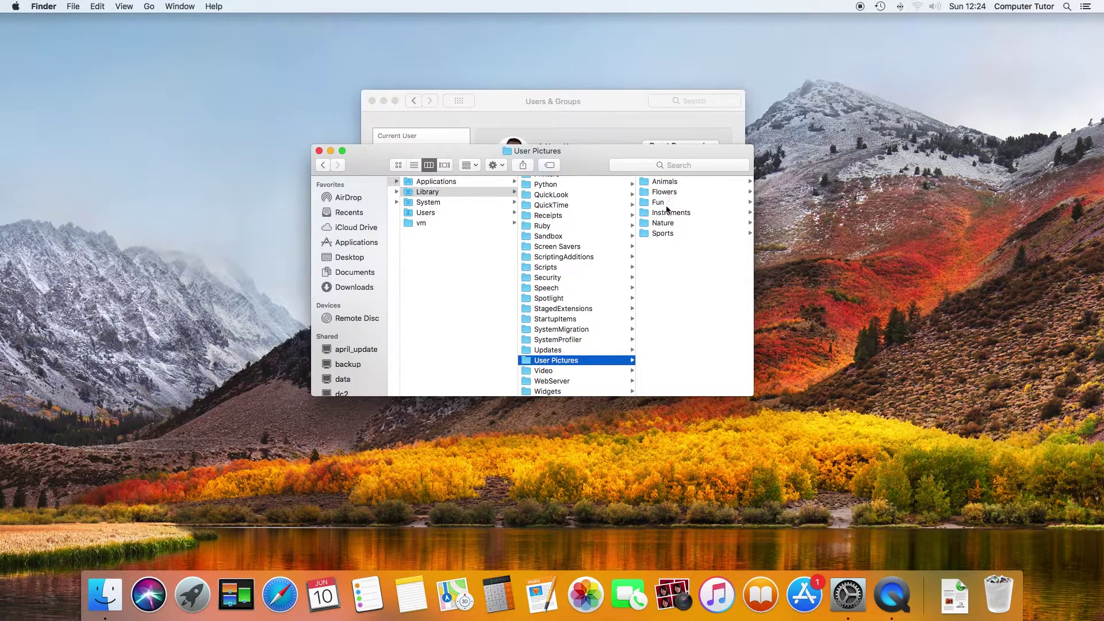
{"action": "left_click", "coordinate": [671, 213]}
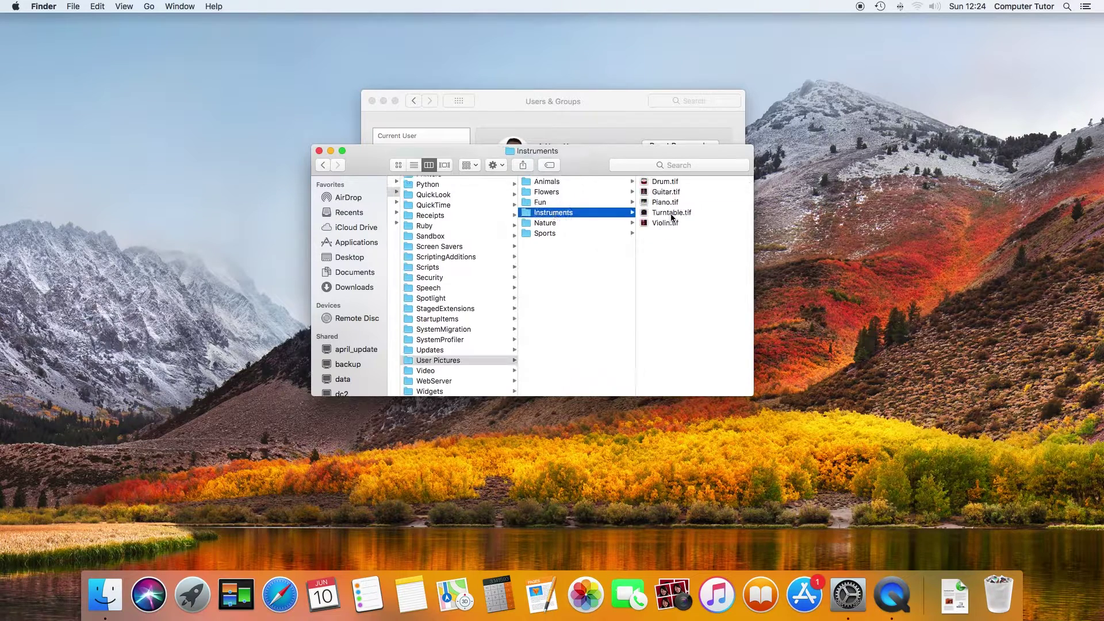
{"action": "right_click", "coordinate": [678, 253]}
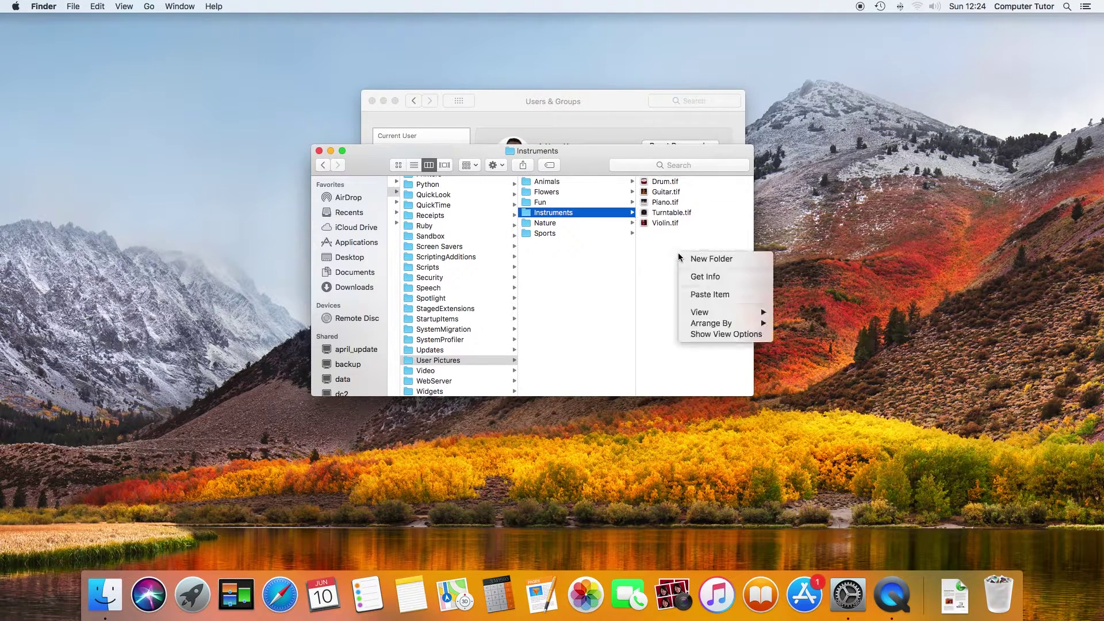
{"action": "left_click", "coordinate": [704, 294]}
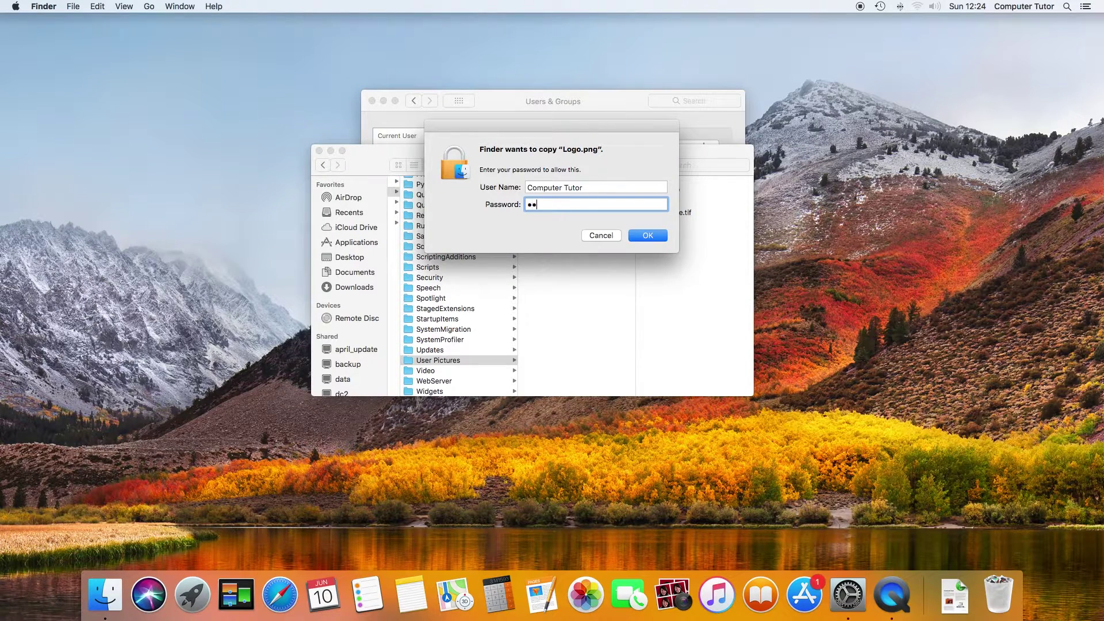
{"action": "key", "text": "Return"}
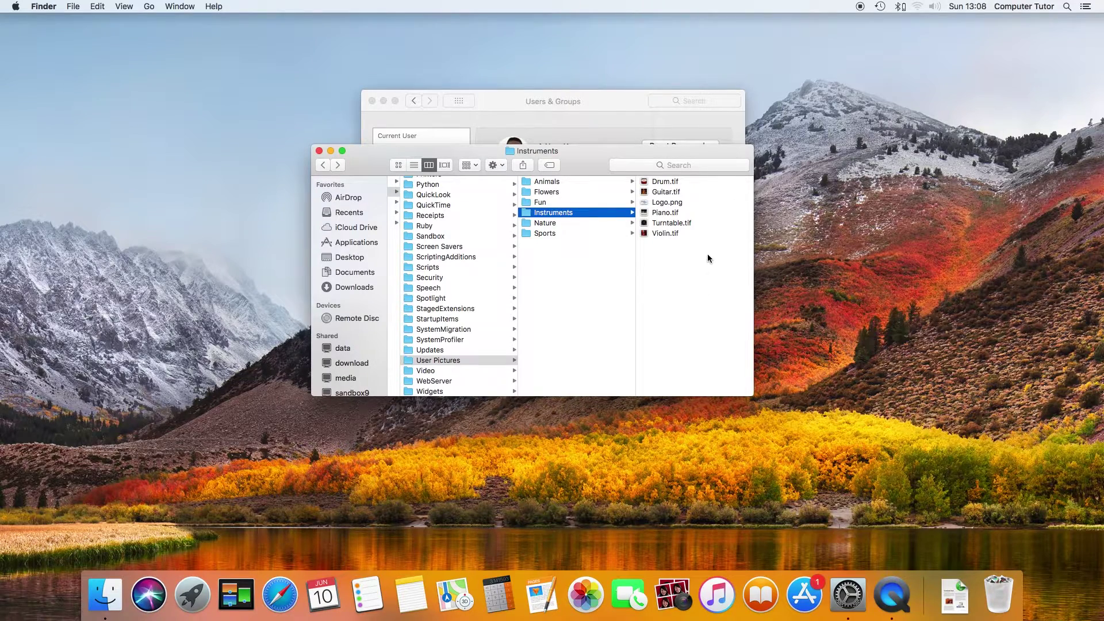
- Browse A New User's default pictures, cancel without changes, and close System Preferences
{"action": "left_click", "coordinate": [600, 132]}
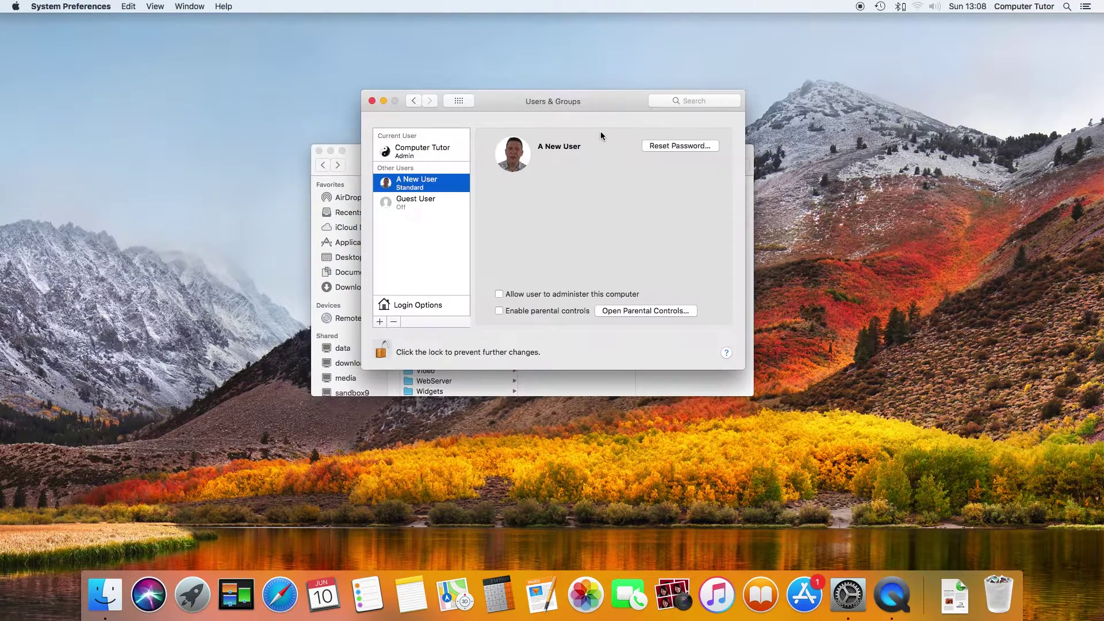
{"action": "left_click", "coordinate": [514, 165]}
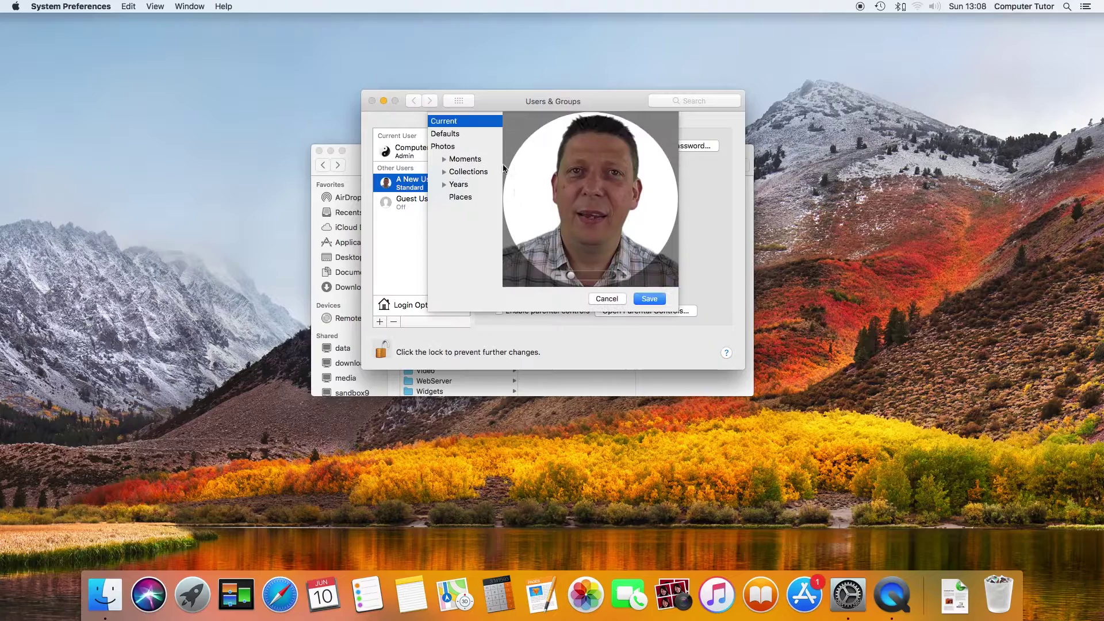
{"action": "left_click", "coordinate": [443, 134]}
{"action": "scroll", "coordinate": [594, 242], "scroll_direction": "down", "scroll_amount": 3}
{"action": "scroll", "coordinate": [594, 242], "scroll_direction": "down", "scroll_amount": 3}
{"action": "scroll", "coordinate": [593, 242], "scroll_direction": "down", "scroll_amount": 3}
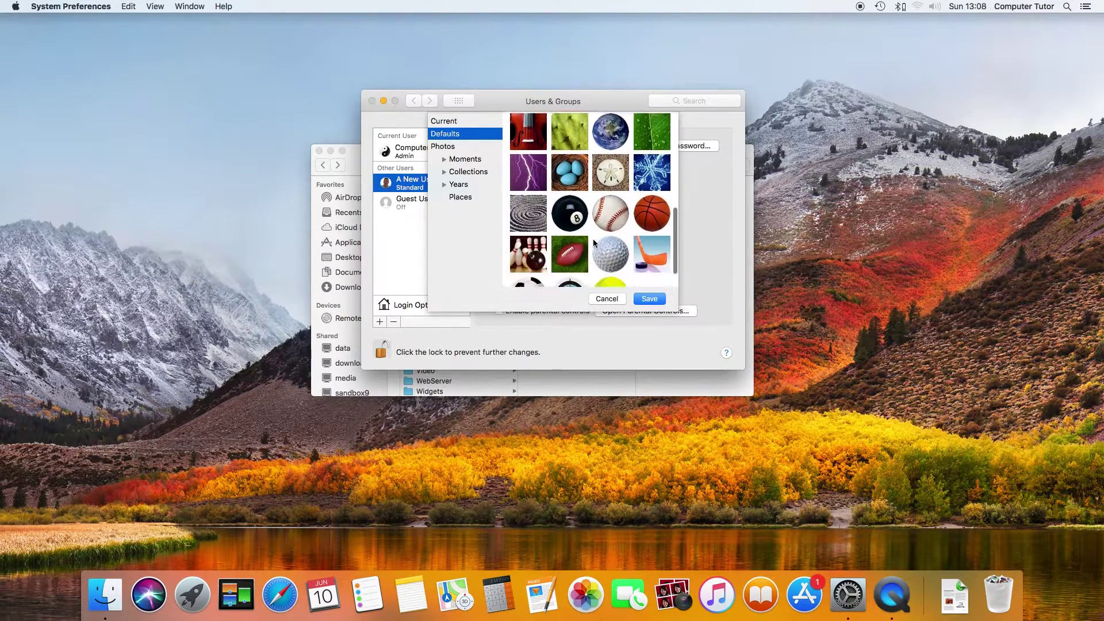
{"action": "left_click", "coordinate": [604, 298]}
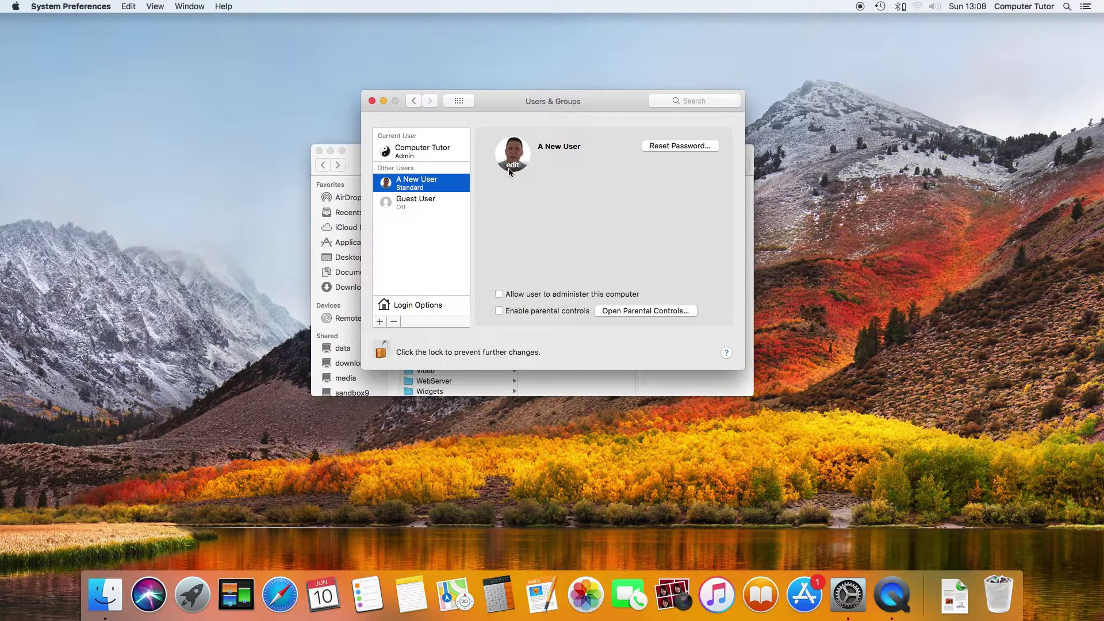
{"action": "left_click", "coordinate": [464, 101]}
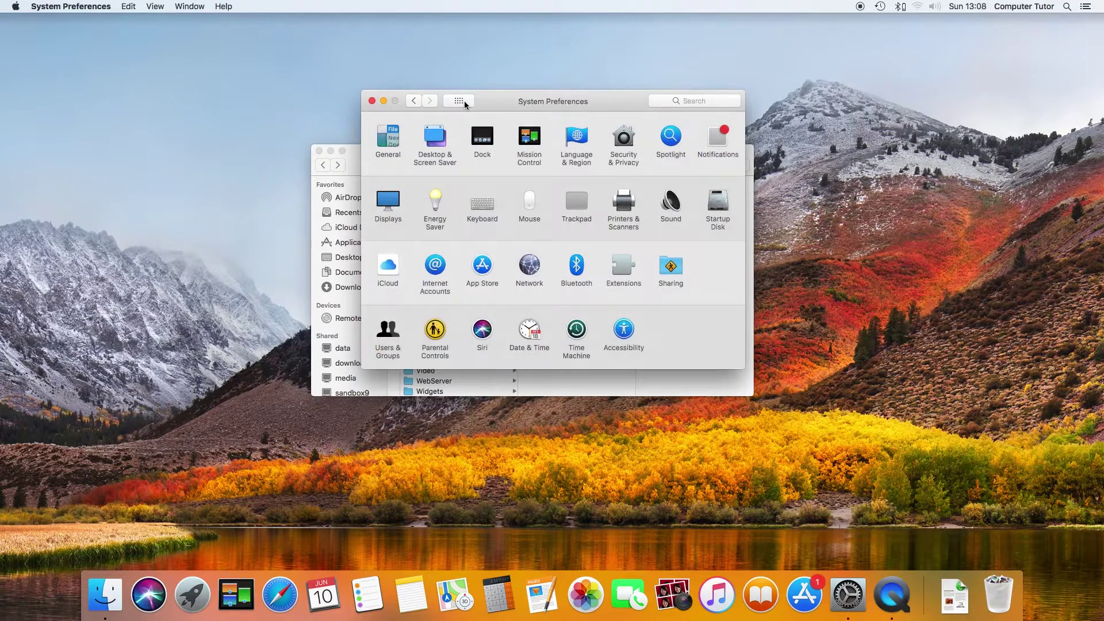
{"action": "left_click", "coordinate": [371, 101]}
- Relaunch System Preferences from the Apple menu and open Users & Groups
{"action": "left_click", "coordinate": [371, 101]}
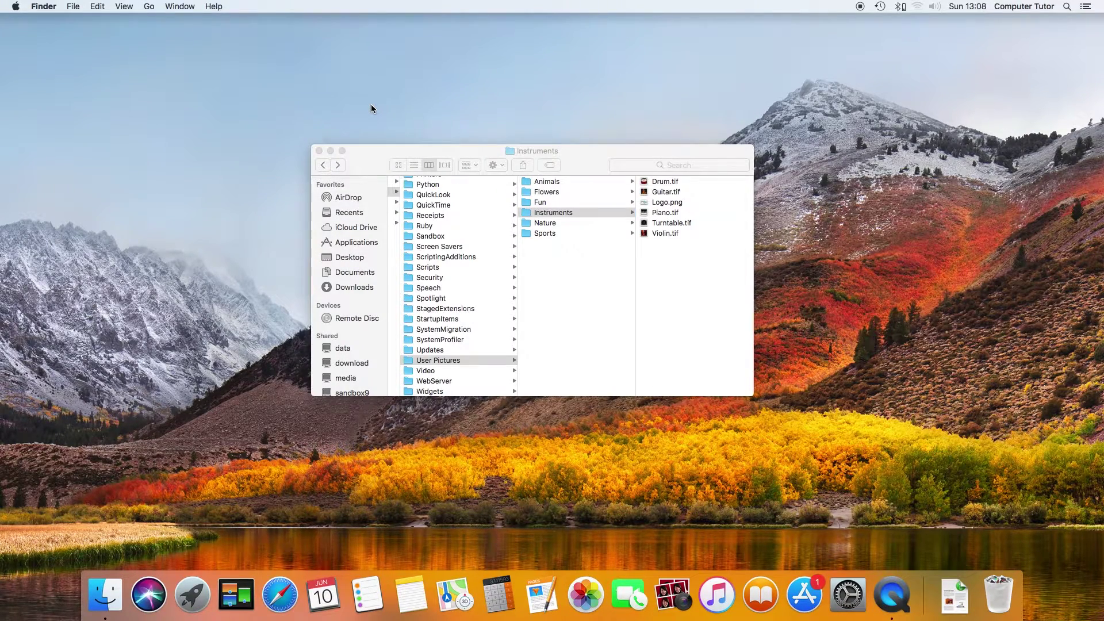
{"action": "left_click", "coordinate": [16, 7]}
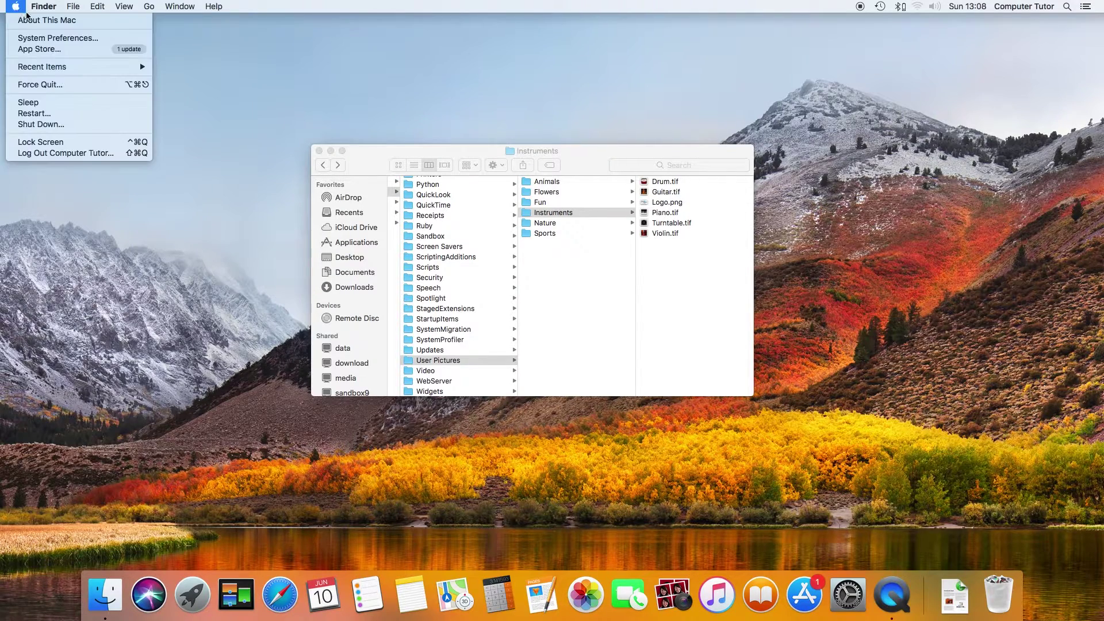
{"action": "left_click", "coordinate": [47, 39]}
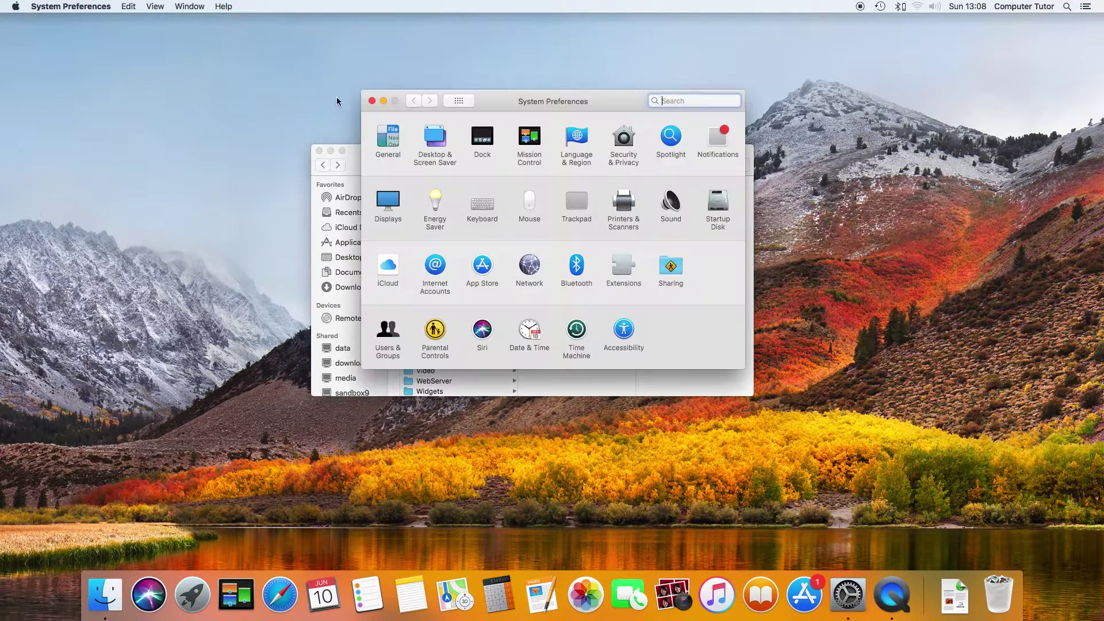
{"action": "left_click", "coordinate": [385, 330]}
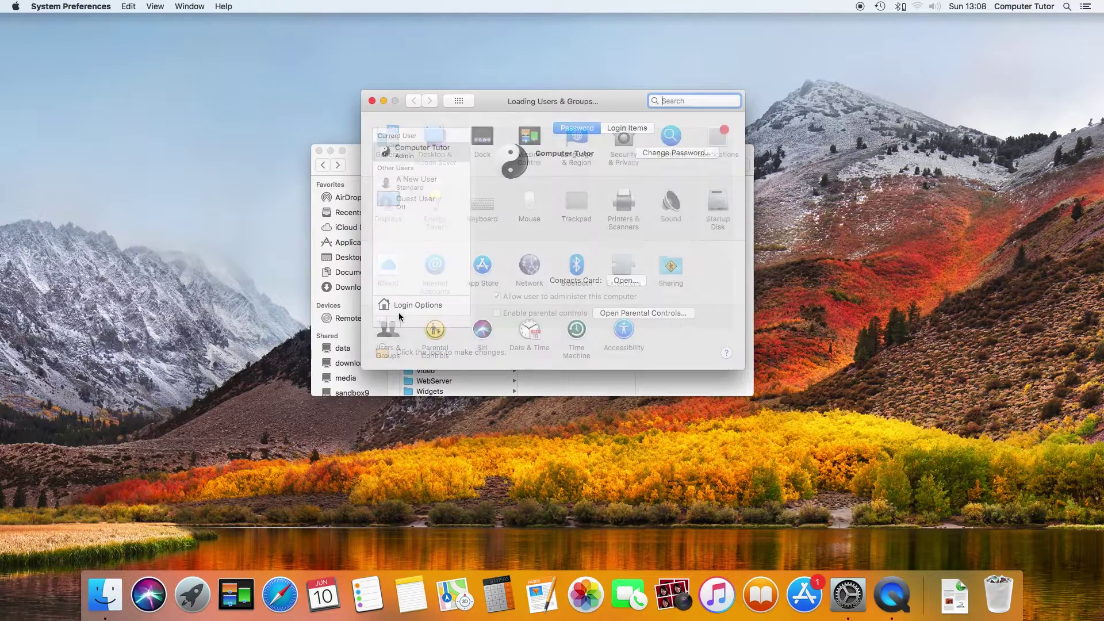
- Set Computer Tutor's picture to the blue swoosh Logo image and save it
{"action": "left_click", "coordinate": [516, 166]}
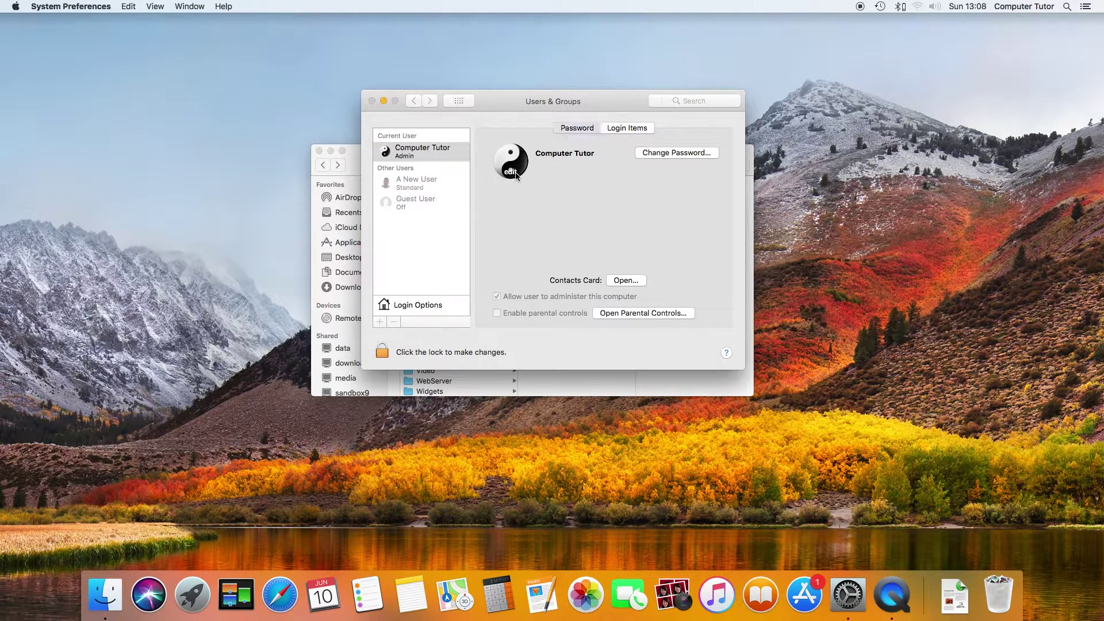
{"action": "left_click", "coordinate": [444, 134]}
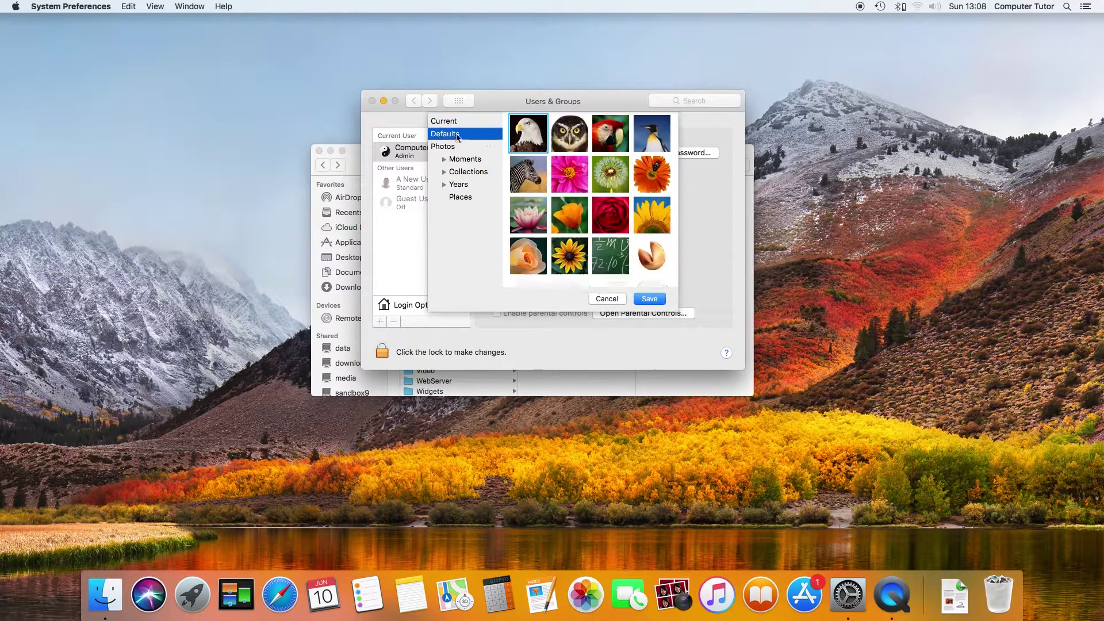
{"action": "scroll", "coordinate": [602, 221], "scroll_direction": "down", "scroll_amount": 3}
{"action": "scroll", "coordinate": [602, 221], "scroll_direction": "down", "scroll_amount": 2}
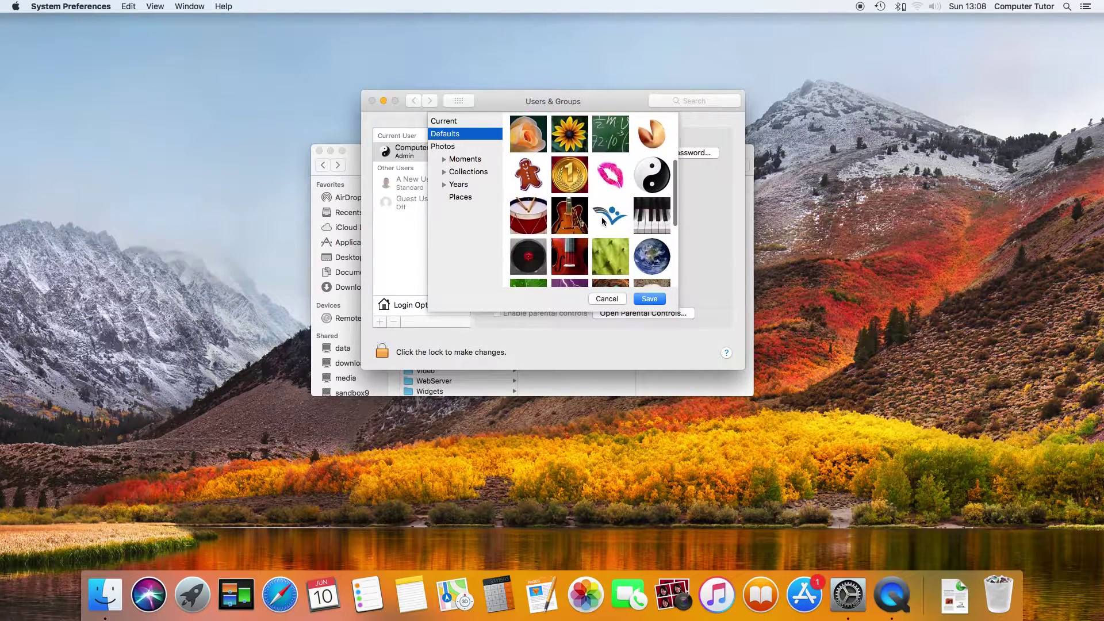
{"action": "left_click", "coordinate": [603, 221]}
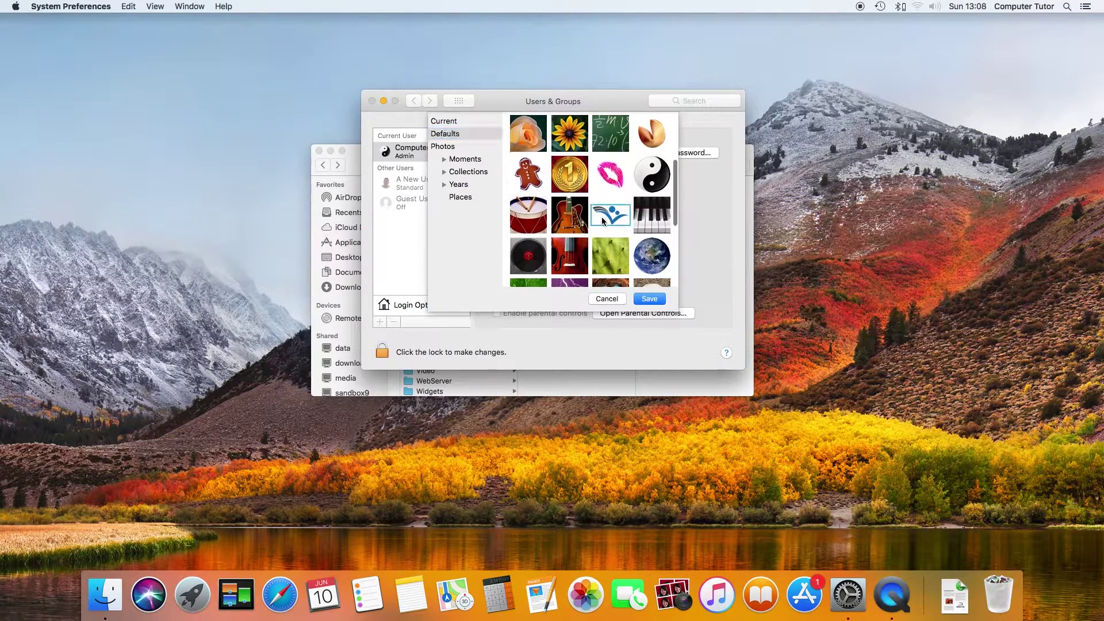
{"action": "left_click", "coordinate": [649, 299]}
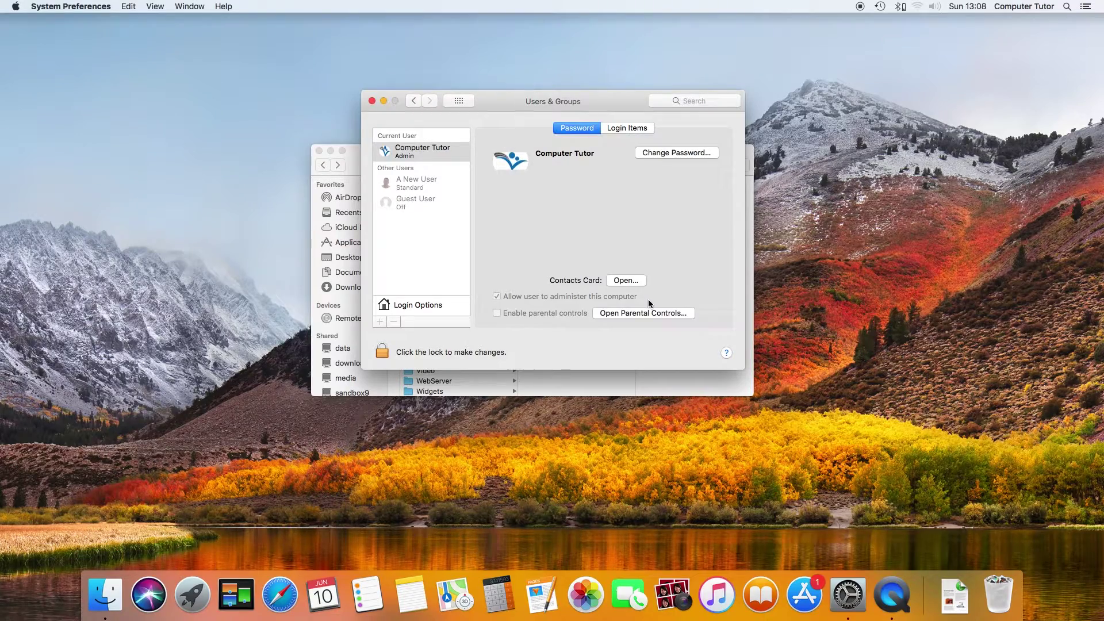